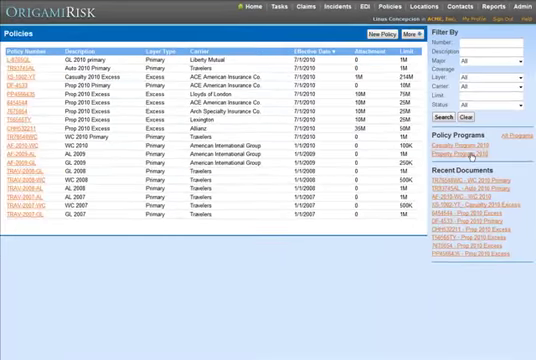
Step: Open Property Program 2010 from Policy Programs to view its counterparty exposure tables
click(471, 156)
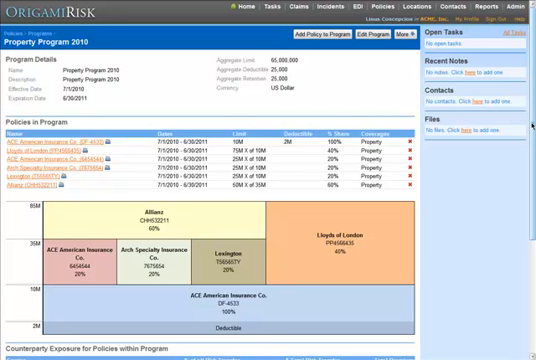
drag(531, 125, 516, 170)
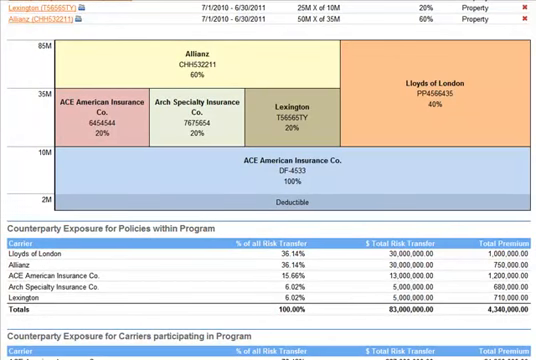
scroll(268, 180, down, 2)
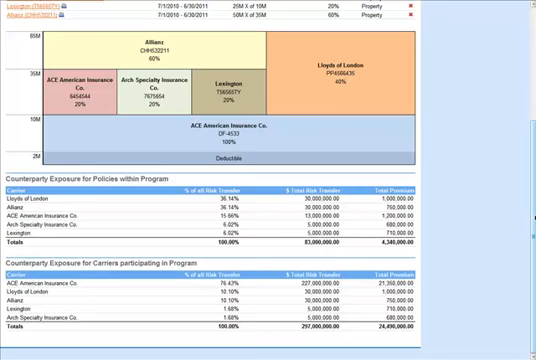
scroll(532, 215, up, 5)
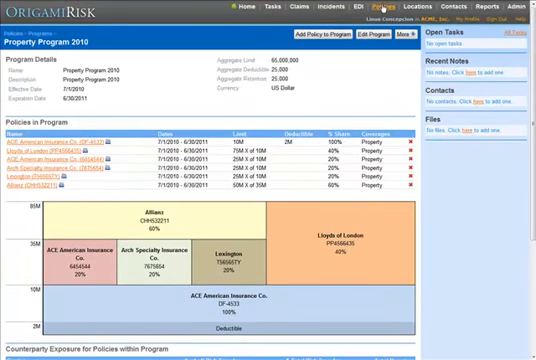
Step: Return to the Policies list and expand the More menu of report options
click(384, 8)
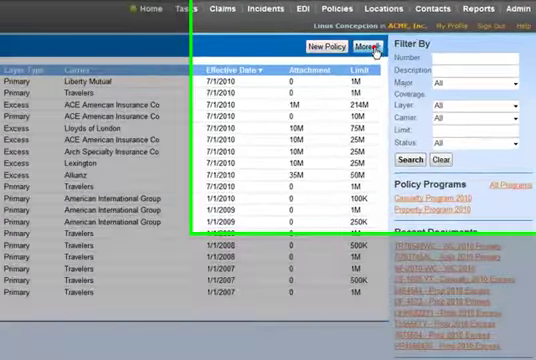
click(420, 36)
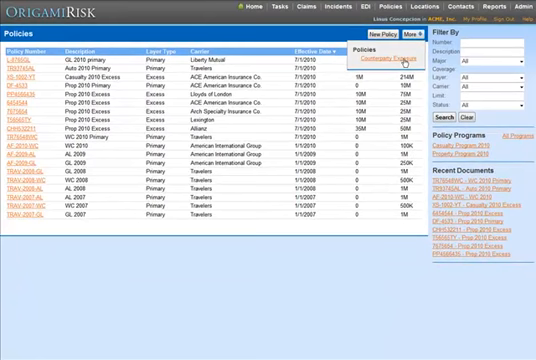
Step: Run the Counterparty Exposure report with effective date range 1/1/2010 to 1/1/2011
click(404, 60)
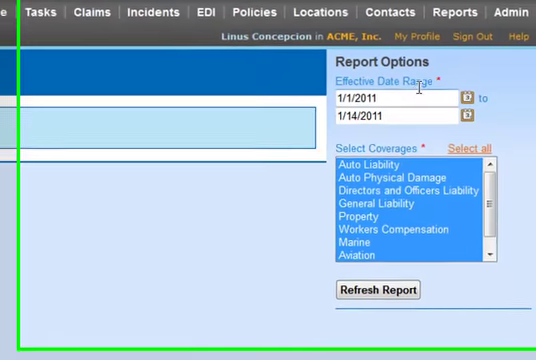
click(418, 97)
key(BackSpace)
text(0)
click(397, 120)
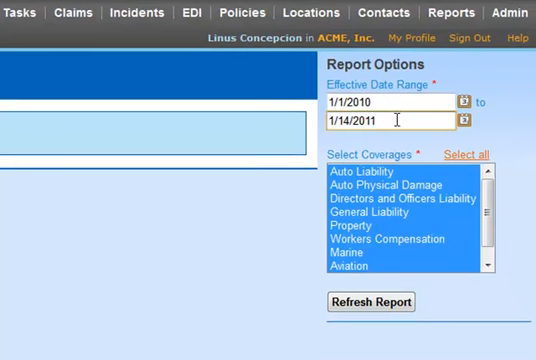
key(Left)
key(Left)
key(Left)
key(Left)
key(Left)
key(Right)
key(BackSpace)
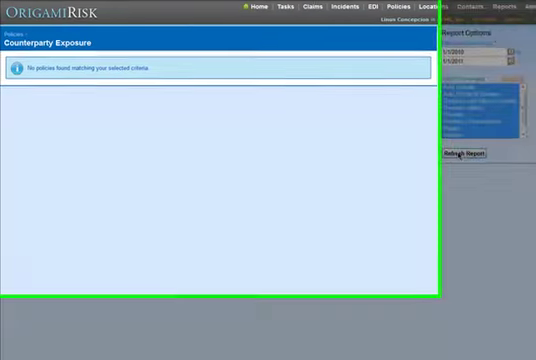
Step: Refresh the report to list all eight carriers' risk transfer share and premium
click(459, 154)
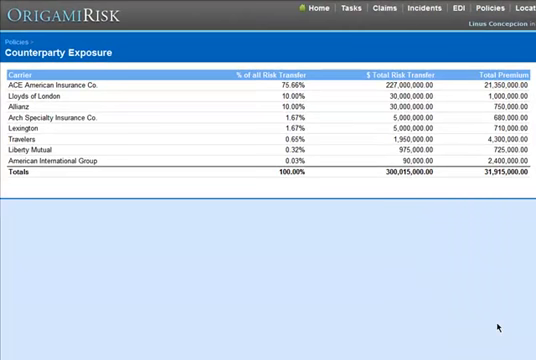